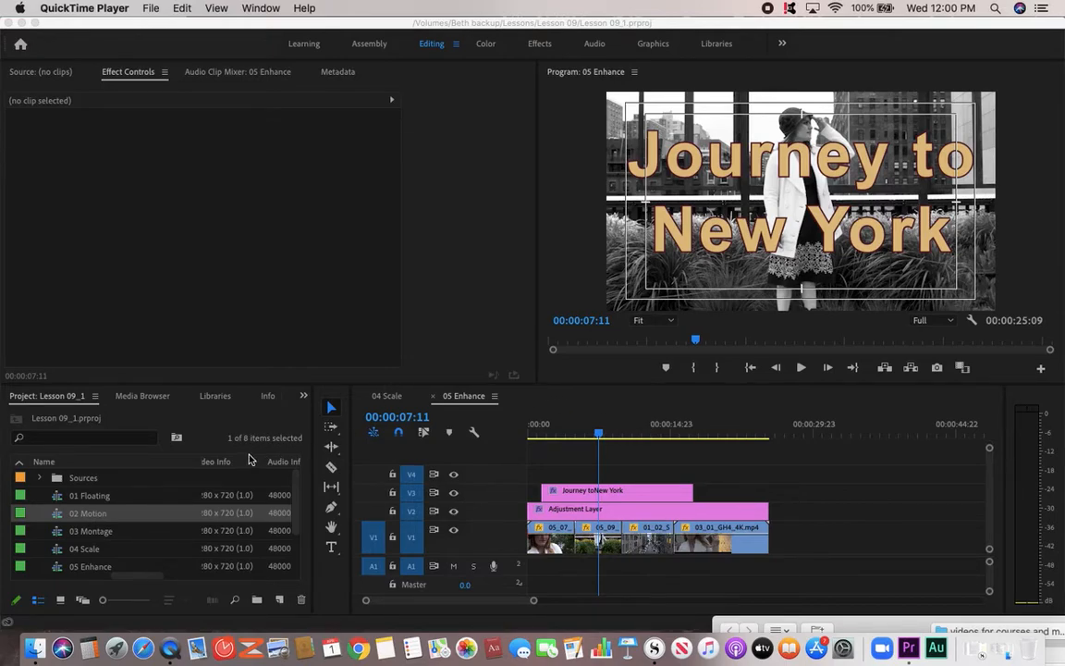
Open the 02 Motion sequence and move the playhead to the start of the 718_0009_01b.MOV clip
left_click(89, 511)
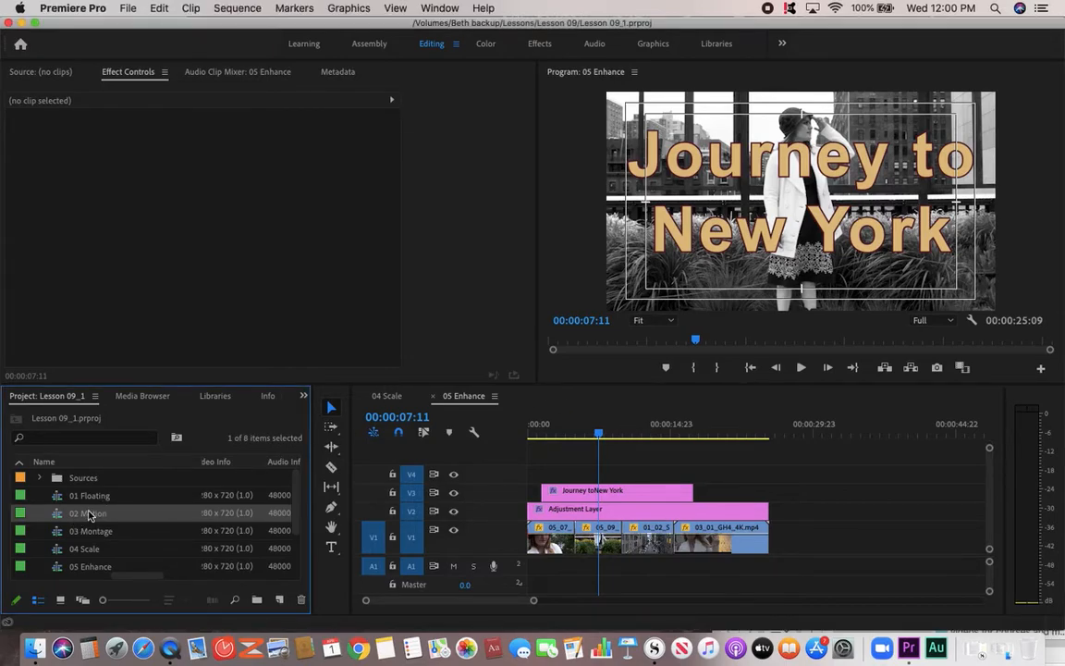
double_click(54, 516)
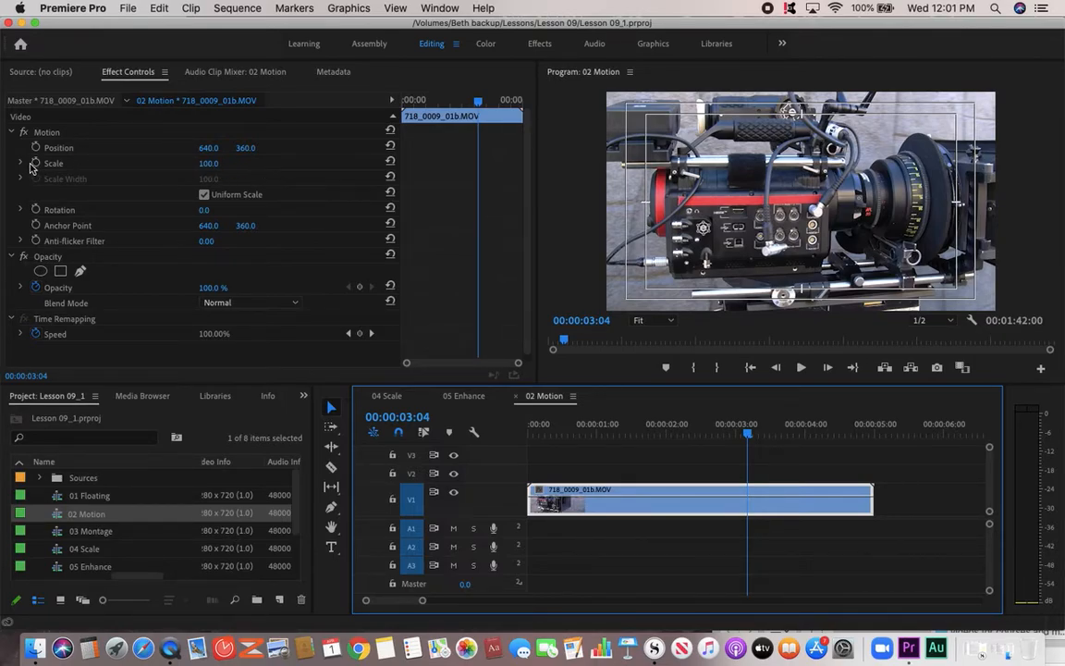
left_click_drag(473, 108, 402, 111)
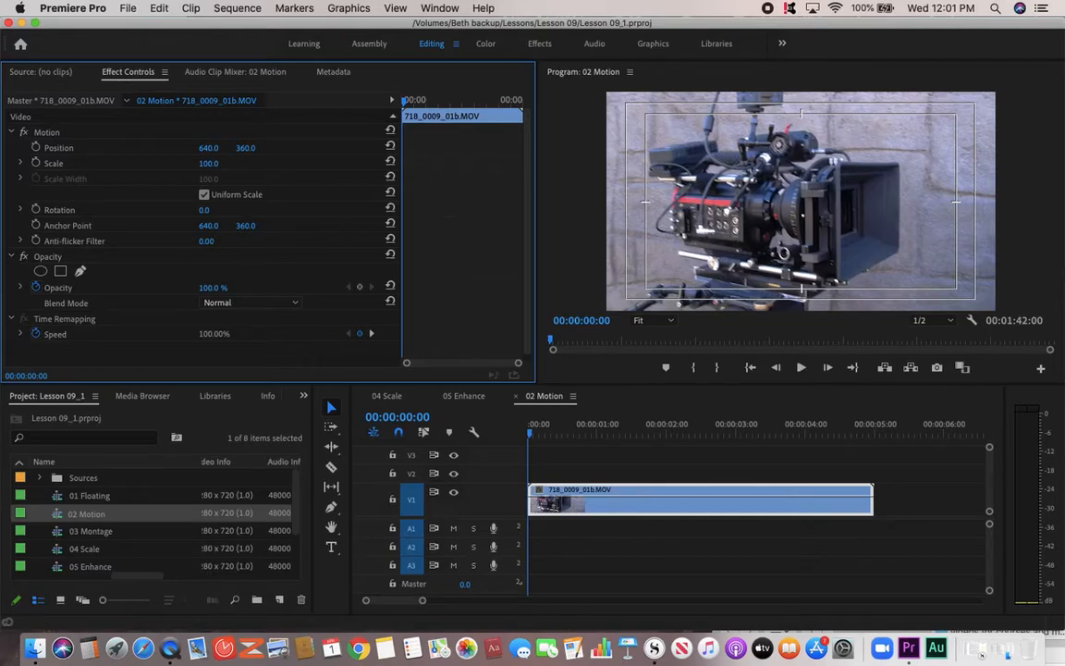
Shift the clip's position to 640, 365, try rotating it to about -23°, and restore the rotation to 0°
left_click_drag(209, 148, 243, 148)
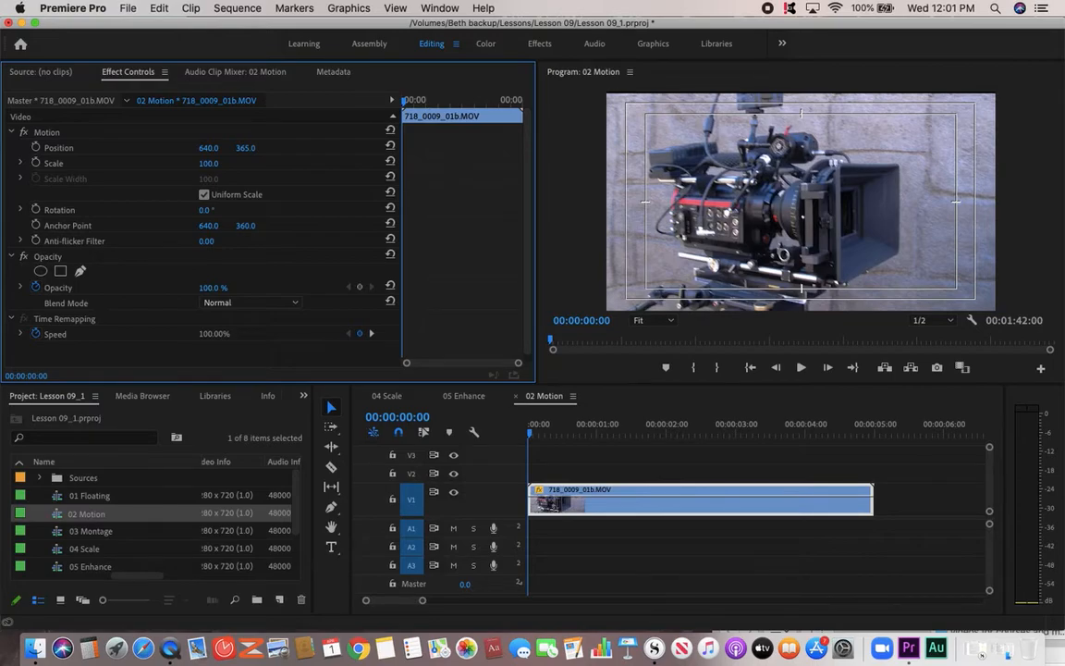
mouse_move(206, 210)
left_mouse_down()
mouse_move(265, 210)
mouse_move(151, 210)
mouse_move(214, 209)
left_mouse_up()
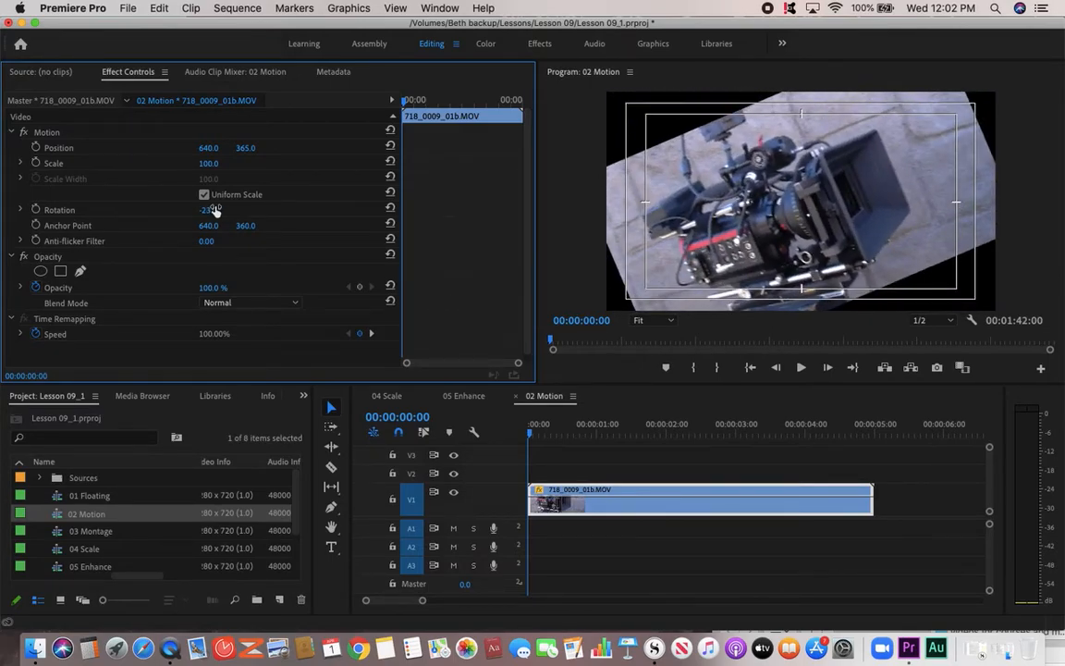
left_click(215, 209)
type("0")
key("Return")
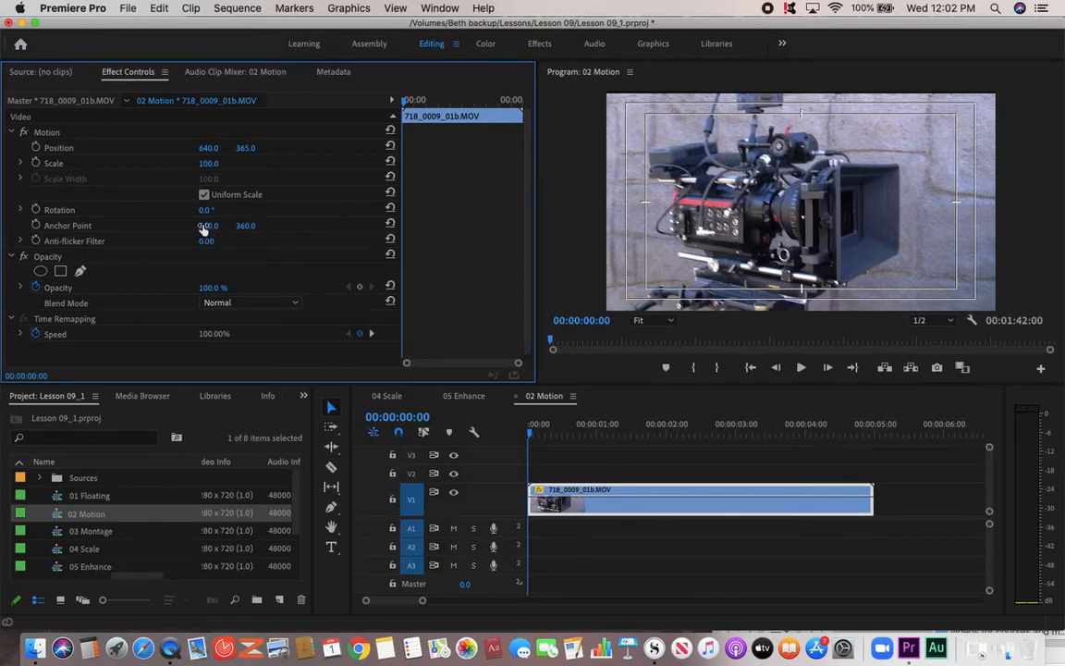
Try a horizontal anchor point of 447 on the clip and restore it to 640
left_click_drag(208, 226, 65, 225)
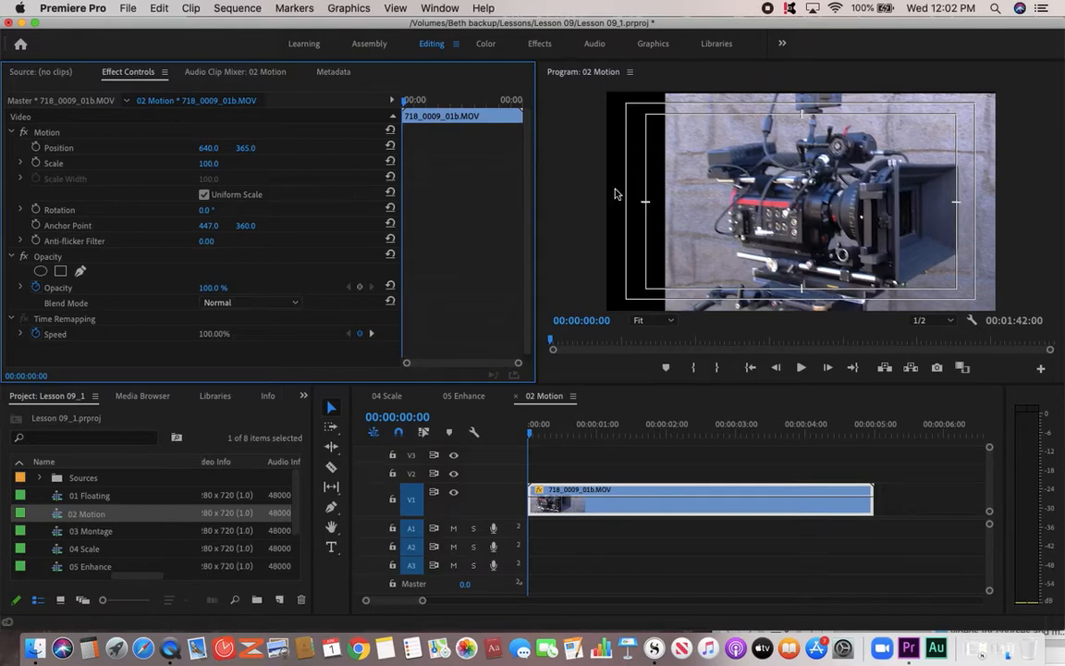
left_click(210, 227)
type("640")
key("Return")
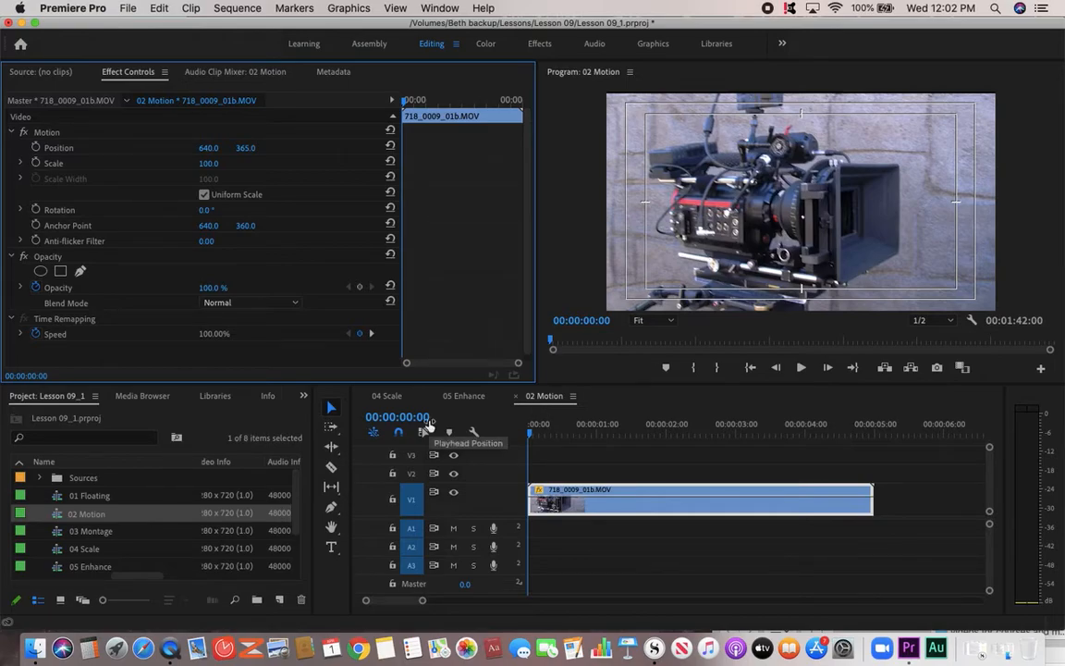
At 00:00:01:21, shrink the camera clip directly in the preview to about 28.9 scale and place it in the frame's upper-left corner
left_click(658, 321)
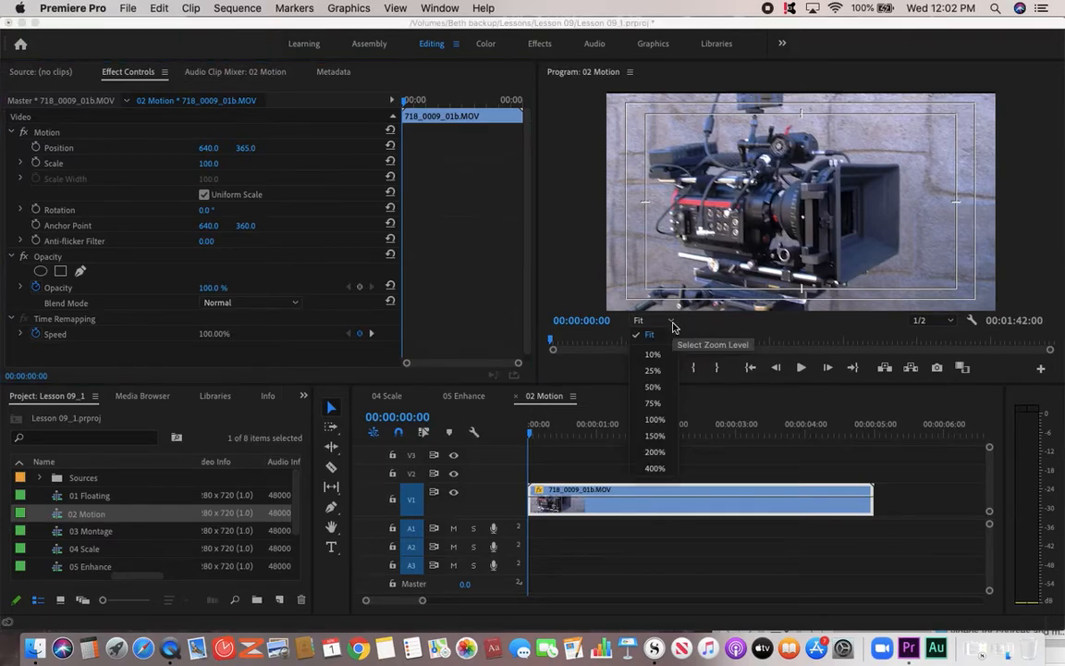
left_click(665, 388)
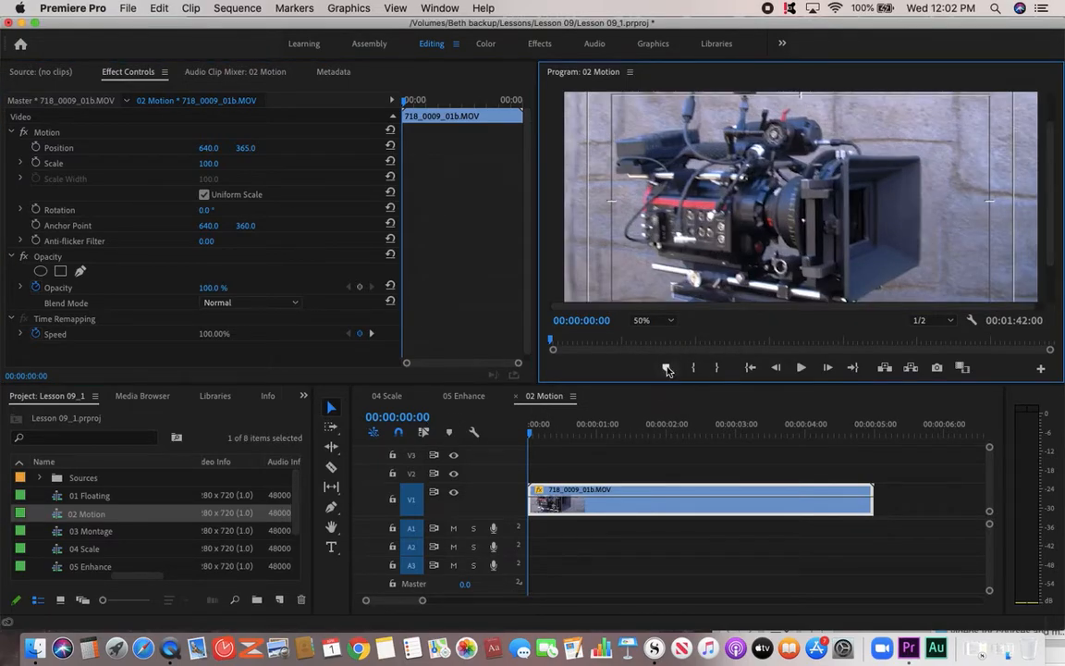
left_click(672, 321)
left_click(653, 371)
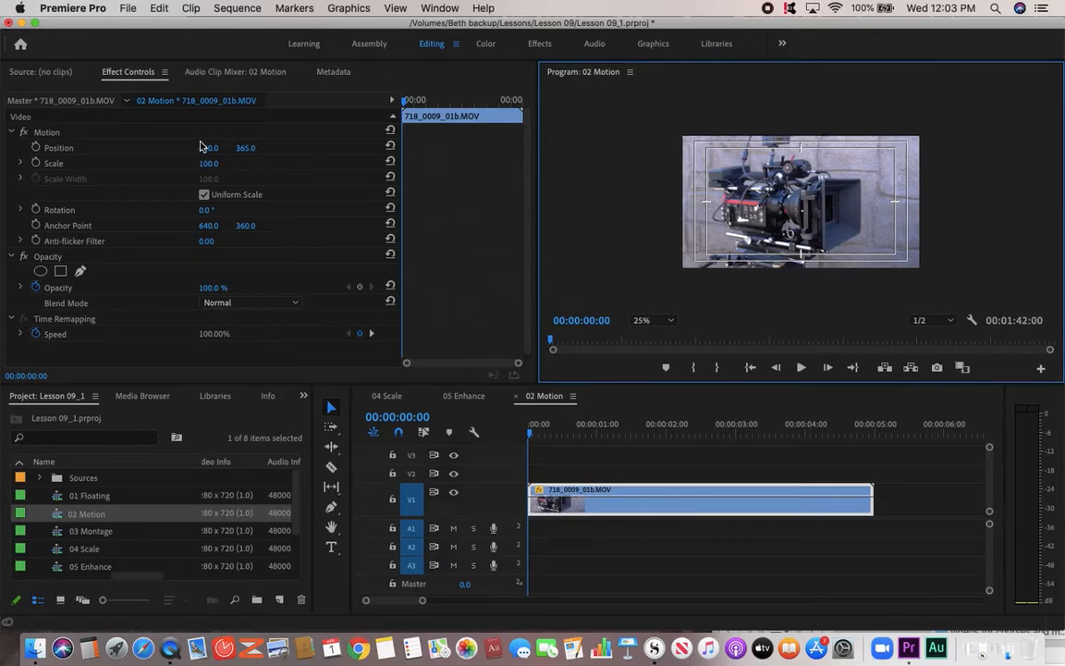
left_click(658, 435)
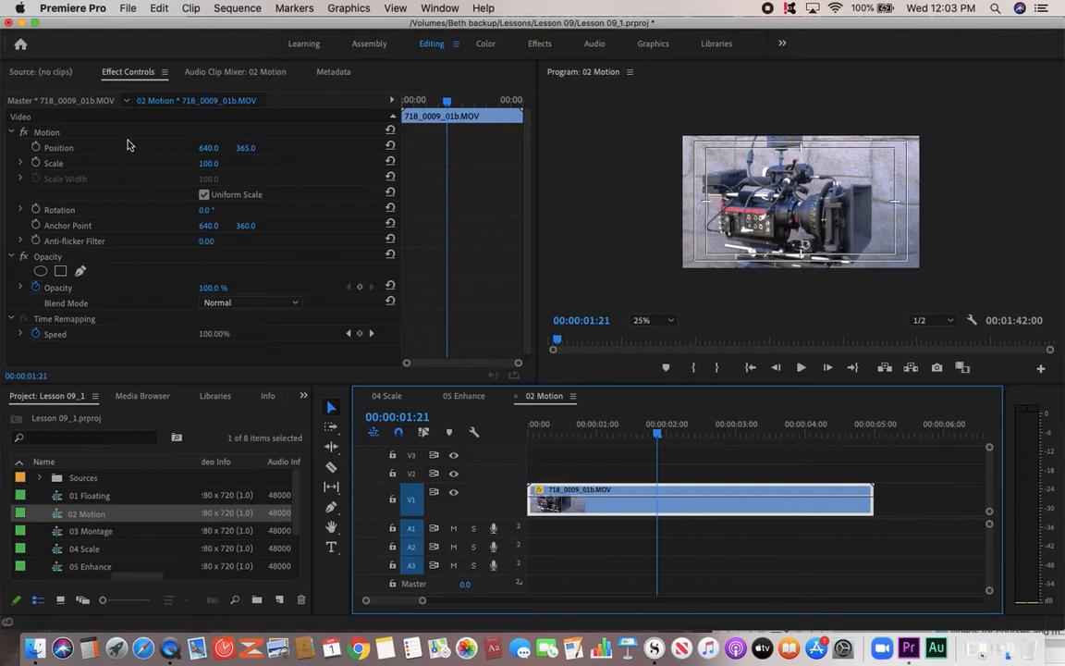
left_click(49, 136)
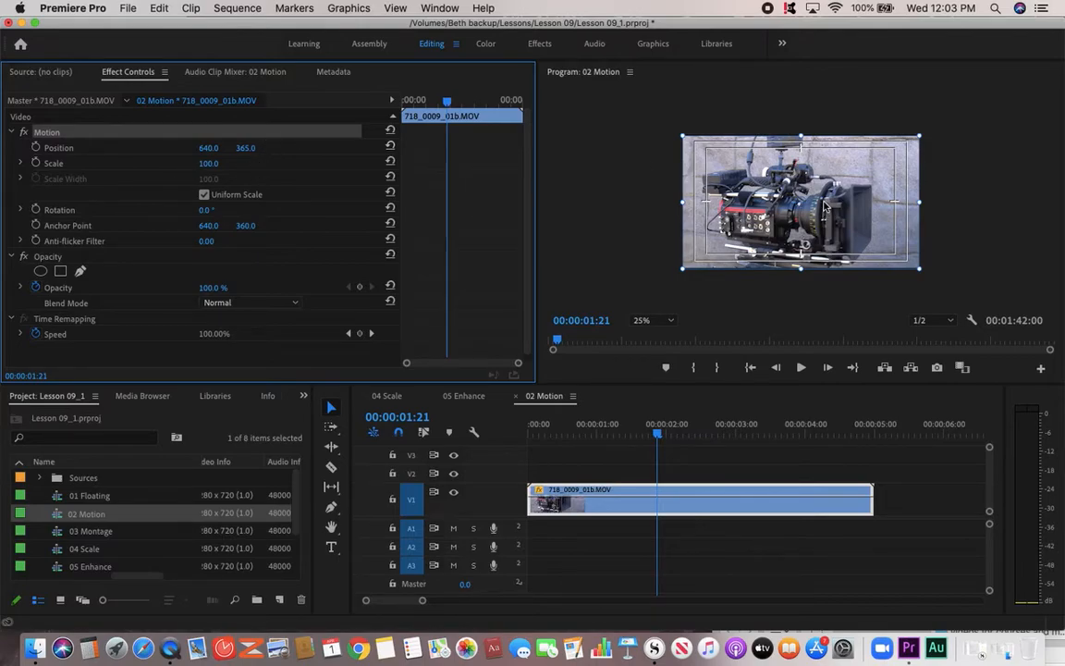
left_click_drag(826, 208, 828, 234)
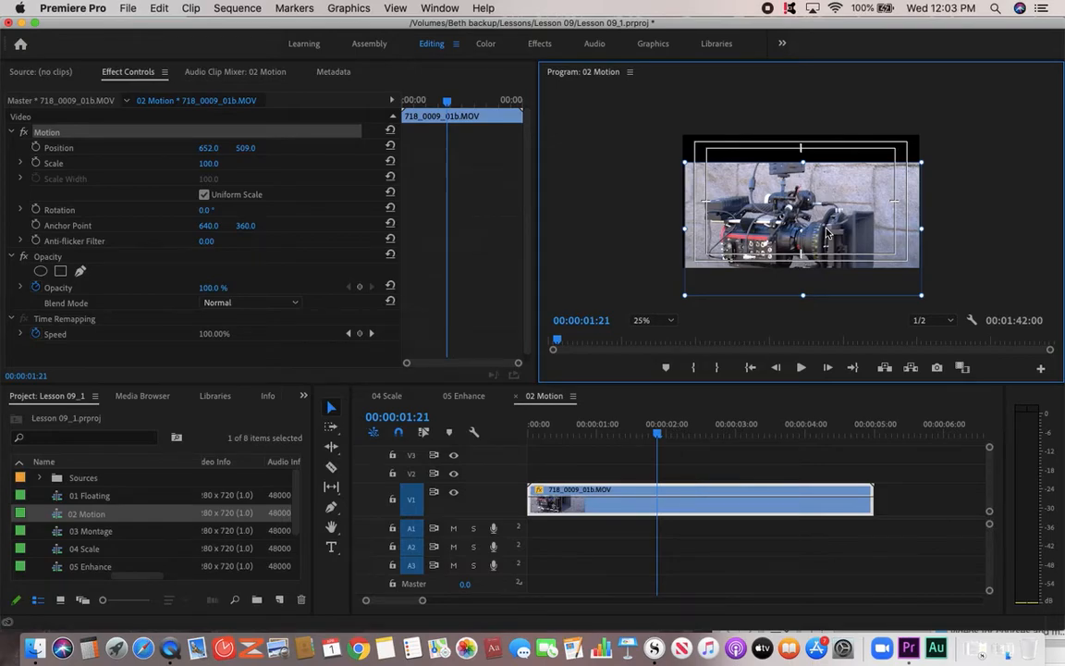
left_click_drag(921, 161, 732, 162)
Move the scaled-down clip in the preview to about 316, 183, aligned with the inner safe margin's upper-left corner
left_click(667, 320)
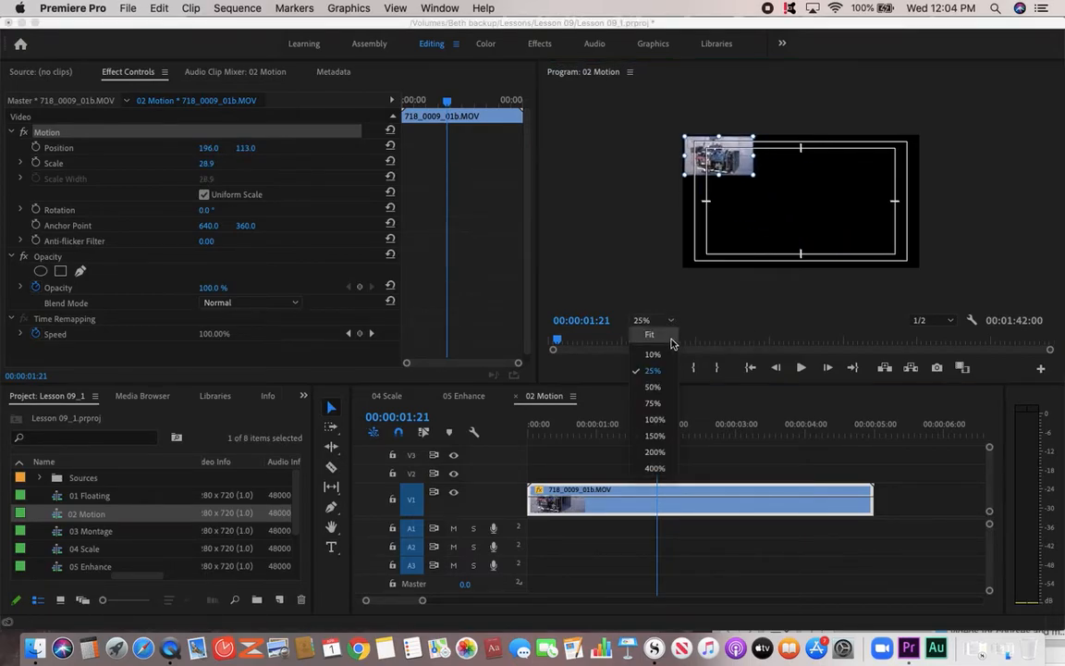
left_click(654, 386)
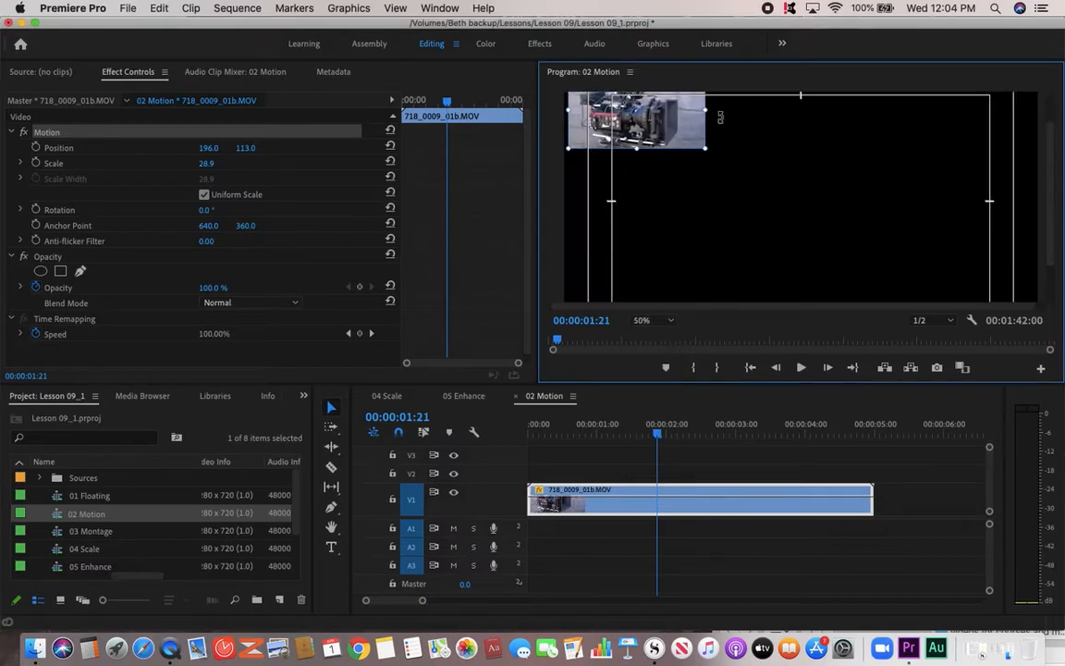
left_click_drag(685, 134, 709, 155)
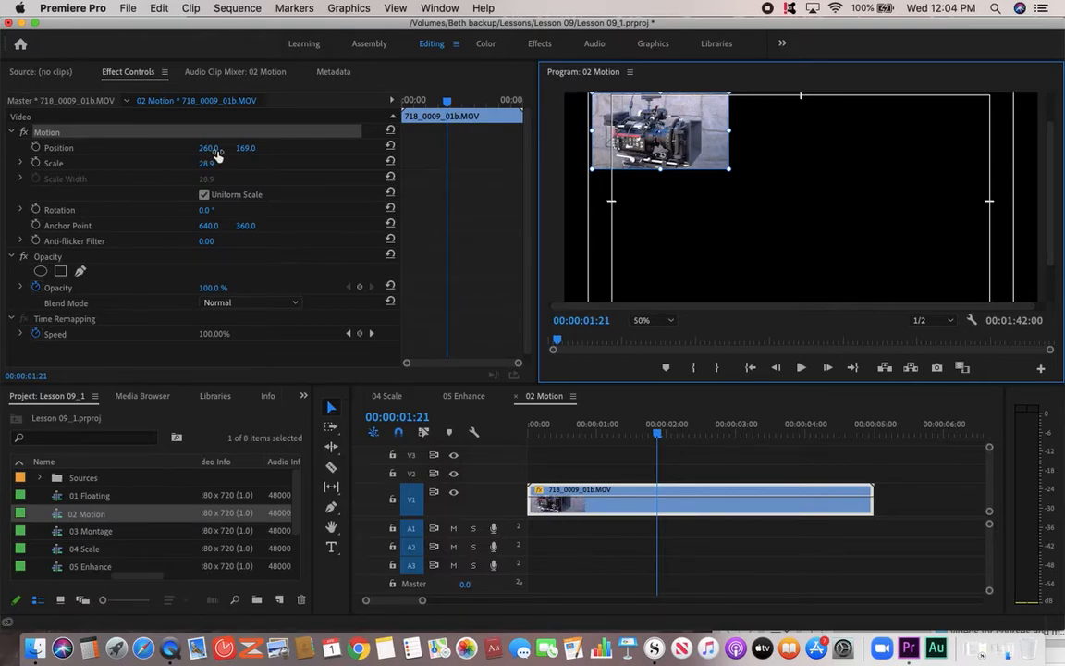
mouse_move(650, 143)
left_mouse_down()
mouse_move(671, 159)
mouse_move(667, 138)
left_mouse_up()
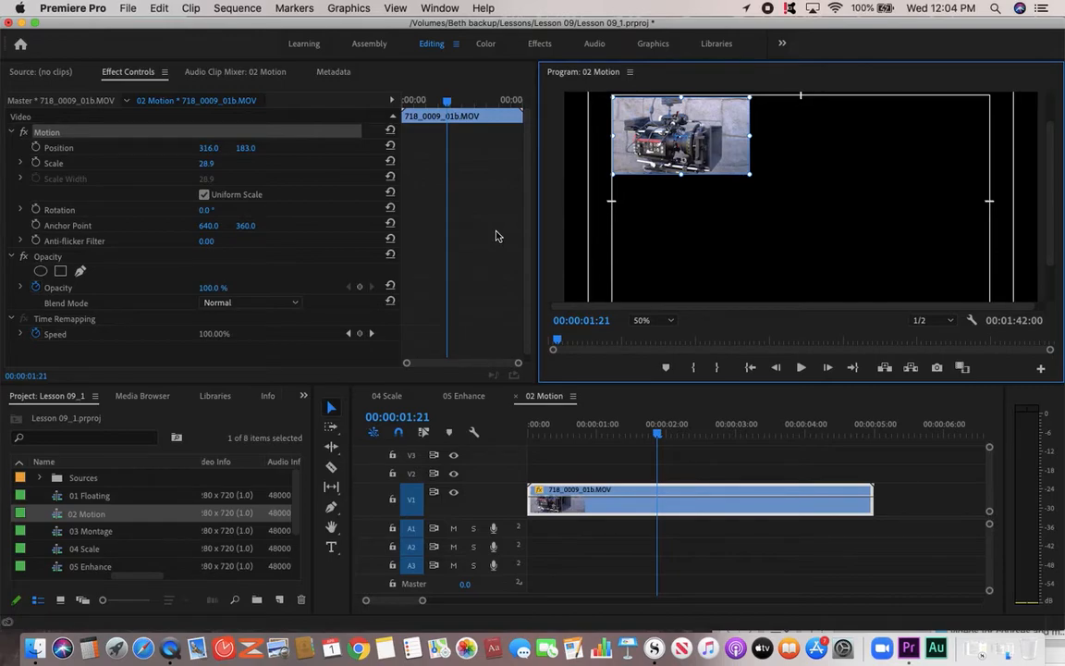
Deselect the clip and draw a rectangle shape beneath the camera image at 00:00:01:21 with the Rectangle Tool
left_click(568, 468)
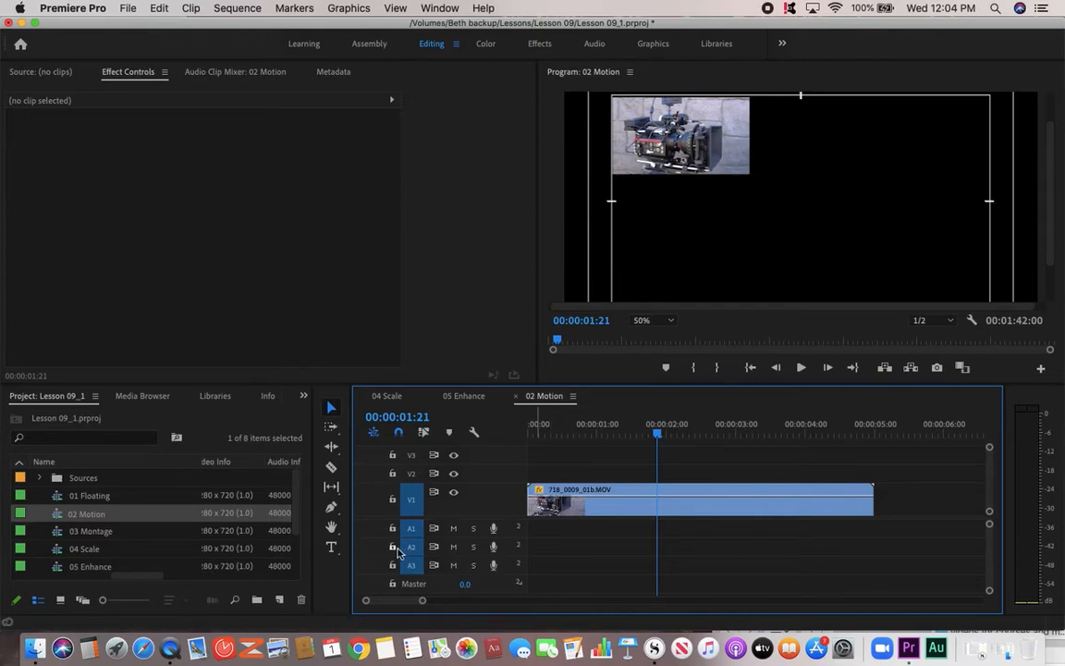
left_click(330, 551)
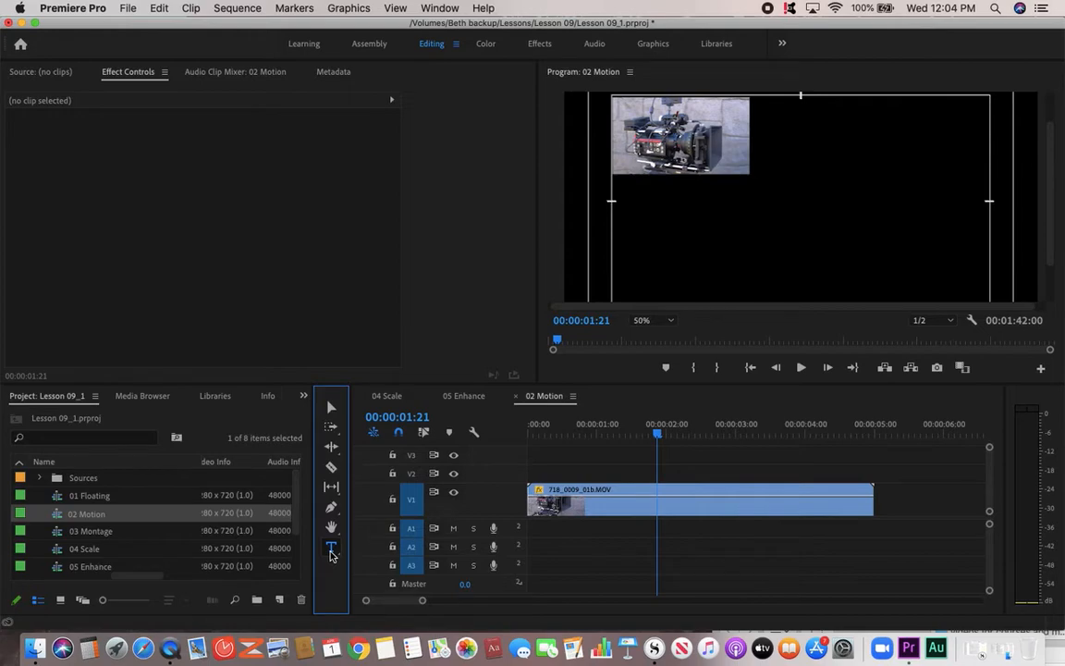
left_click(330, 551)
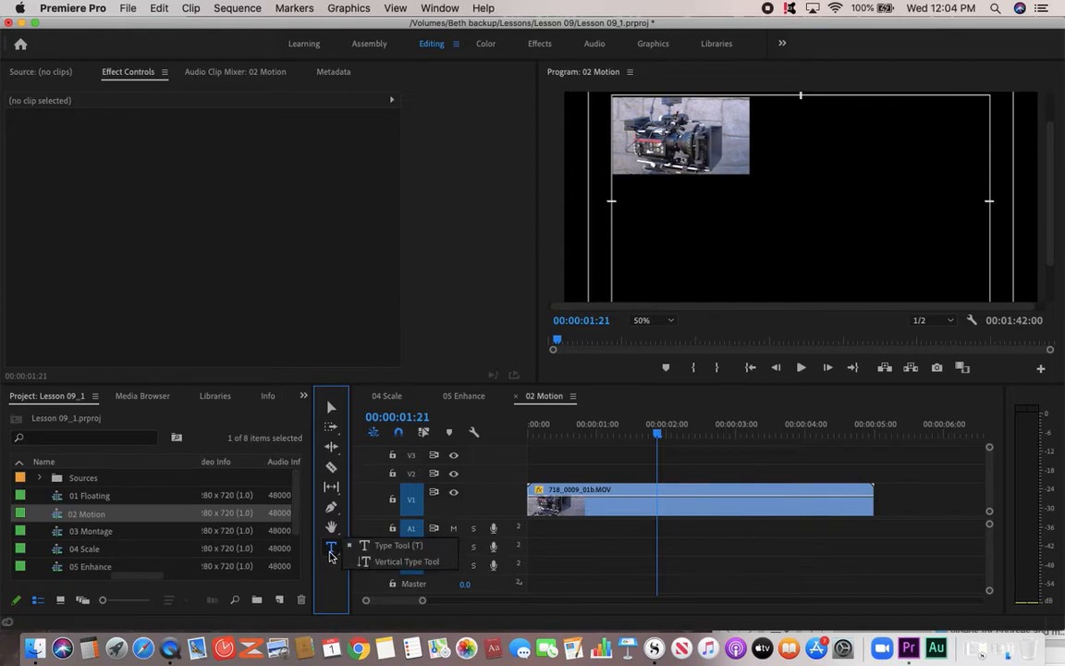
left_click(332, 549)
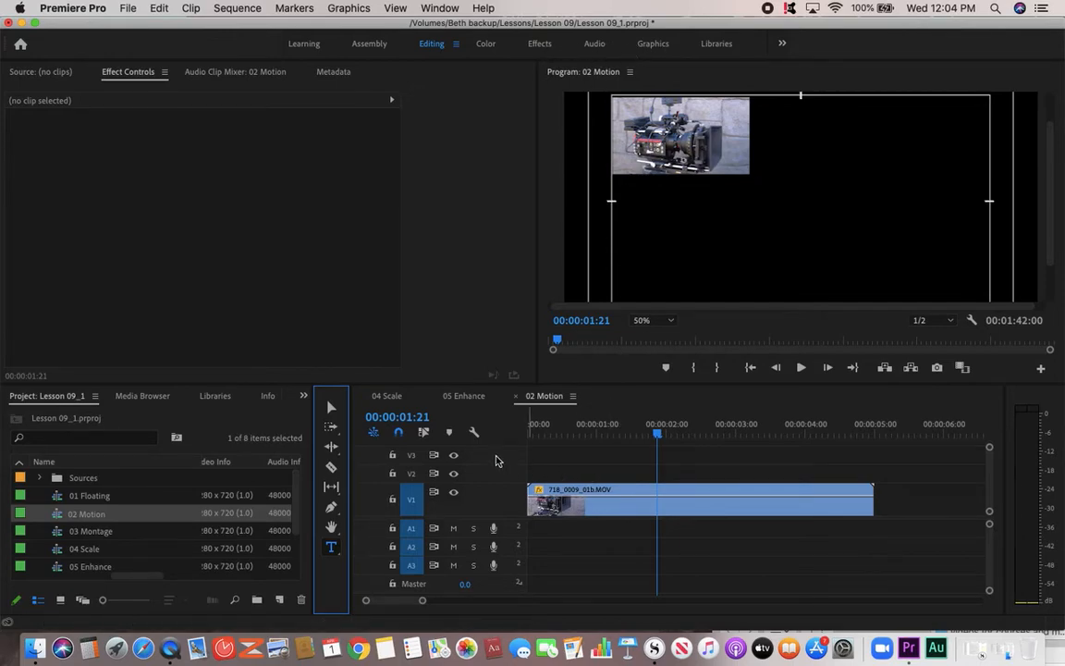
left_click(332, 507)
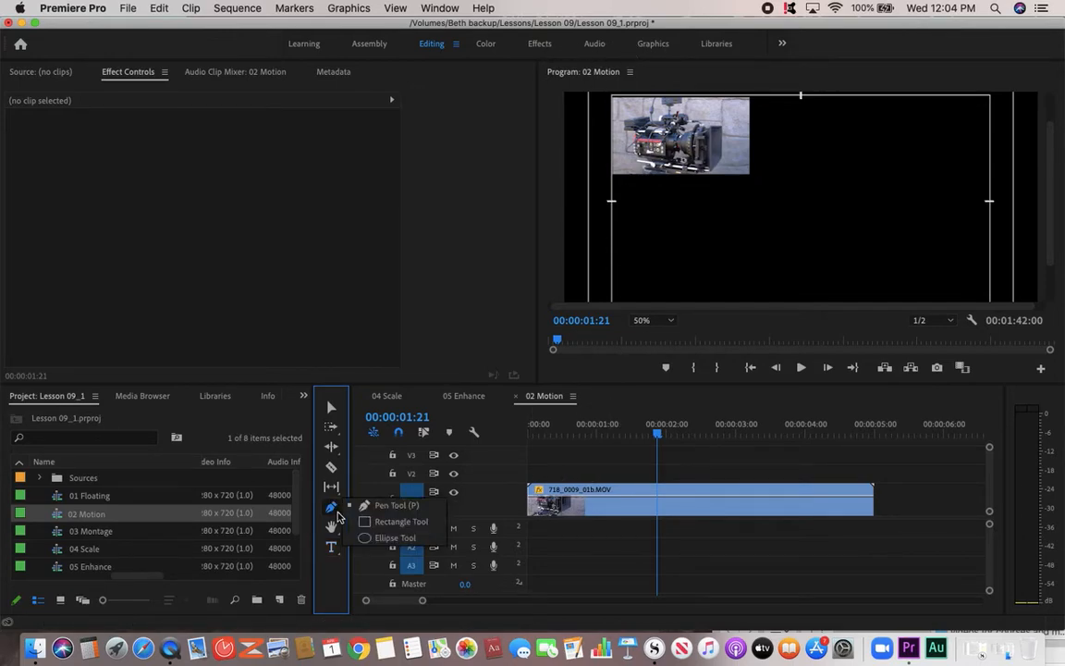
left_click(412, 523)
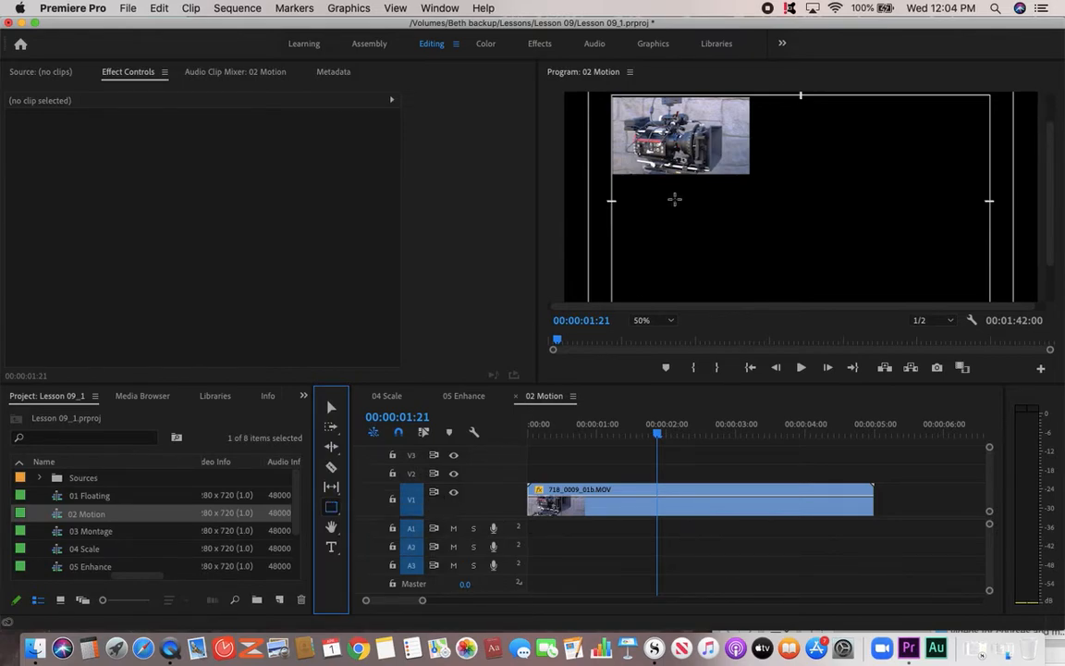
left_click_drag(675, 199, 815, 280)
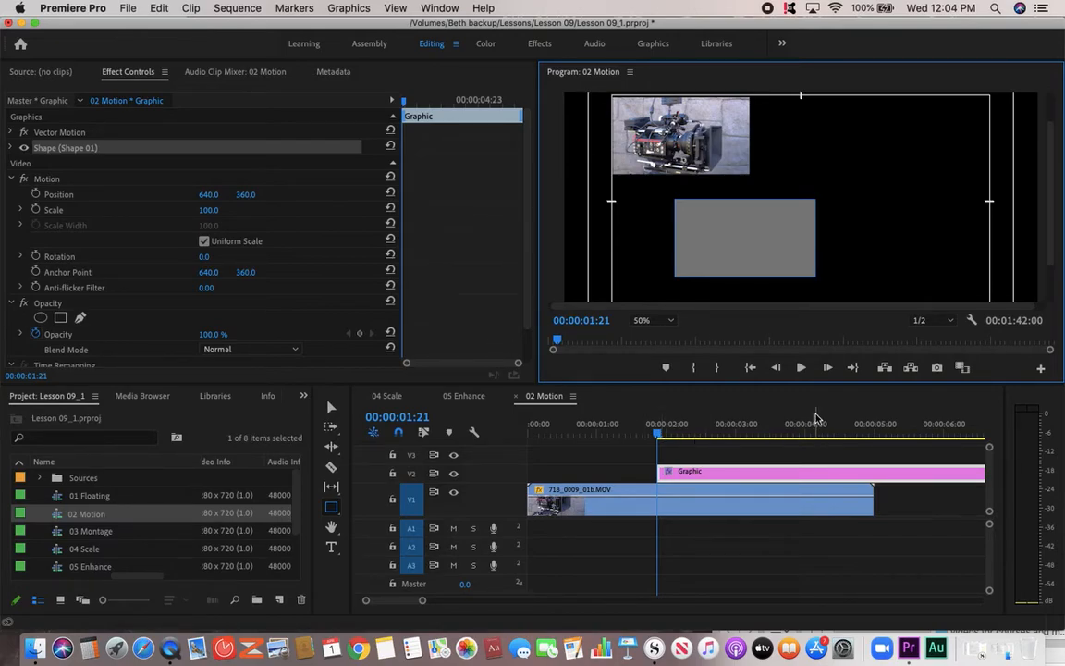
Play the sequence from its start to check when the rectangle graphic appears over the clip
left_click_drag(657, 437, 476, 437)
key("space")
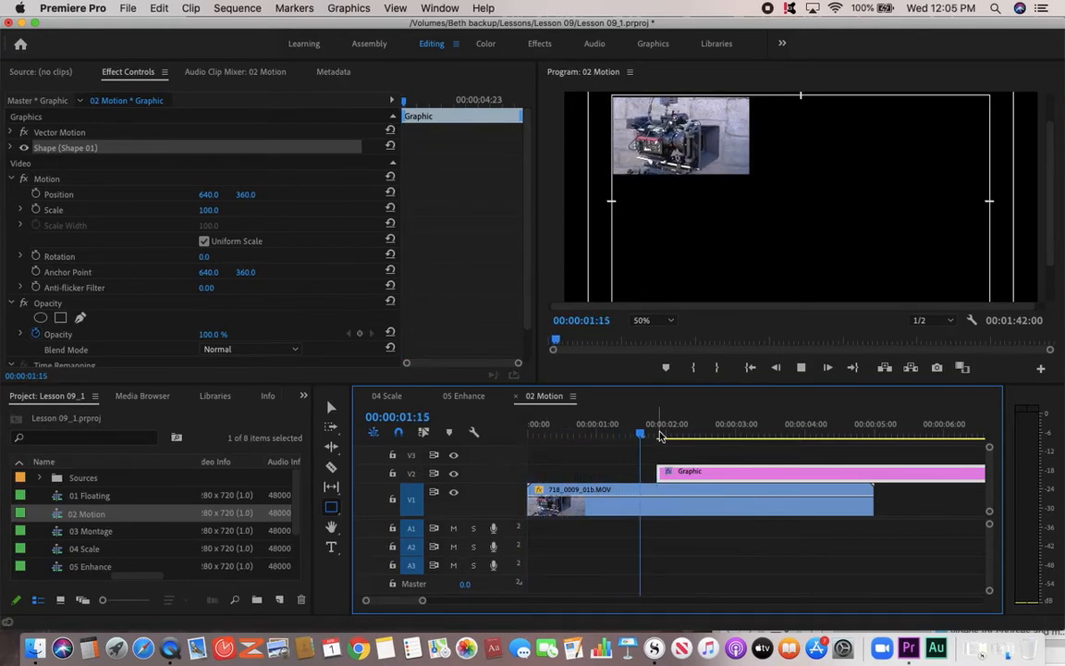
key("space")
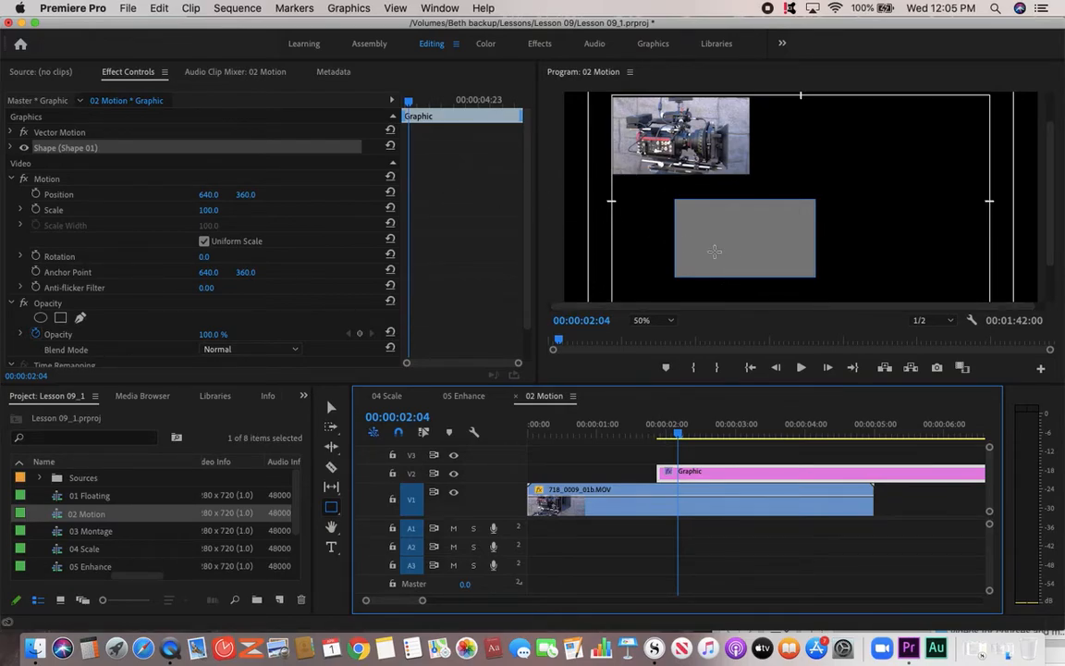
Draw a second small rectangle shape over the existing gray rectangle and deselect it
left_click_drag(707, 227, 741, 229)
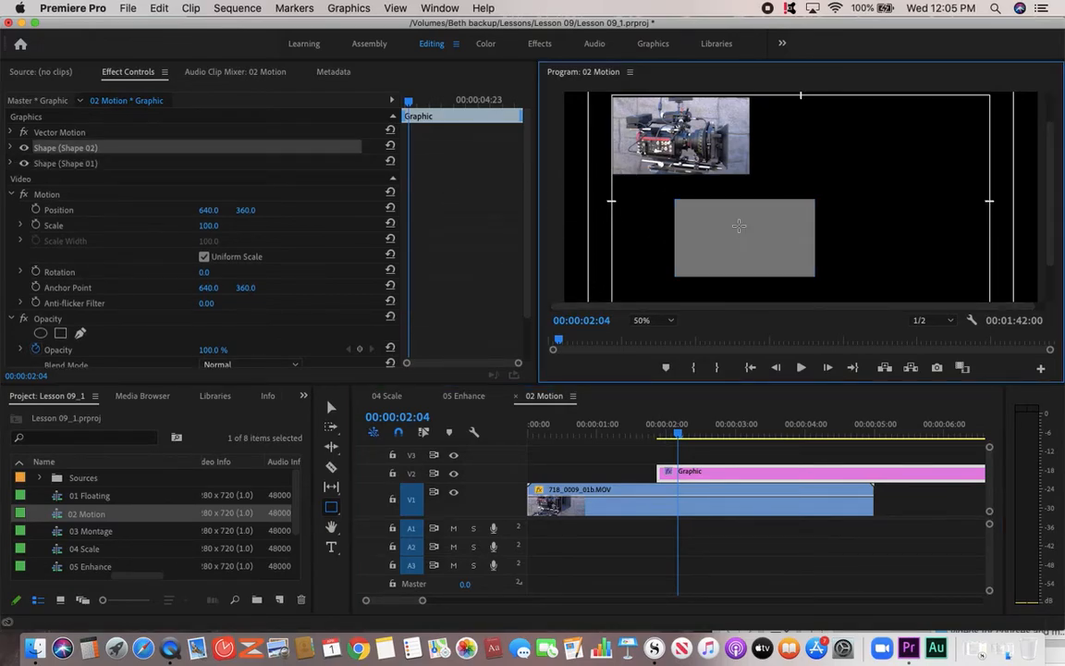
left_click(710, 209)
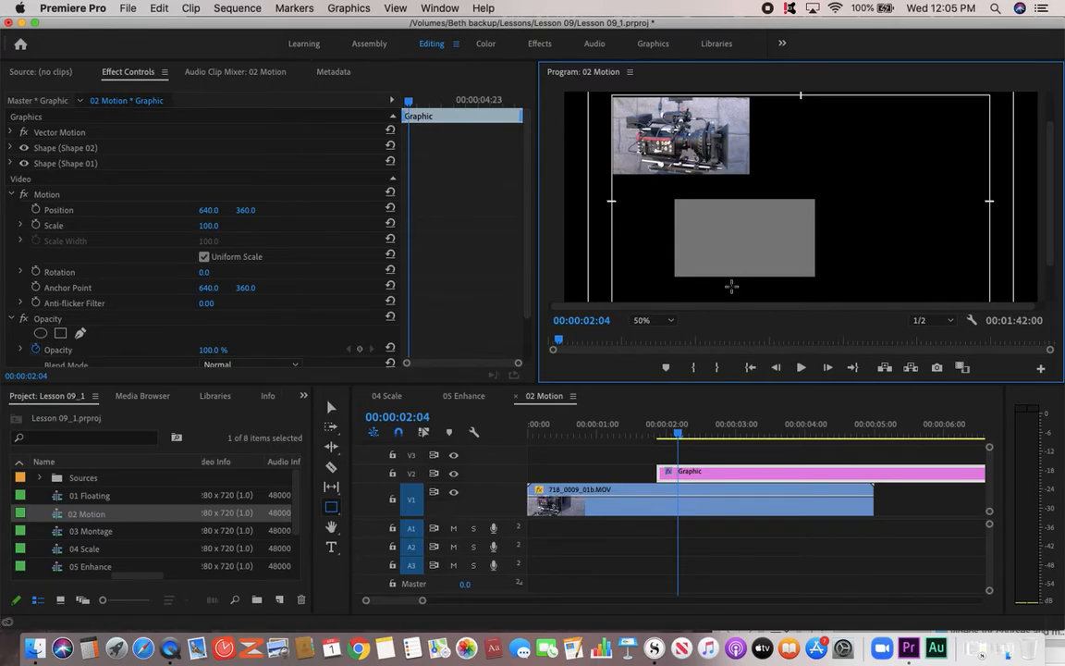
Move the camera clip in the preview to about 874, 301 using its Motion effect, with the playhead at 00:00:01:17
left_click_drag(680, 437, 646, 442)
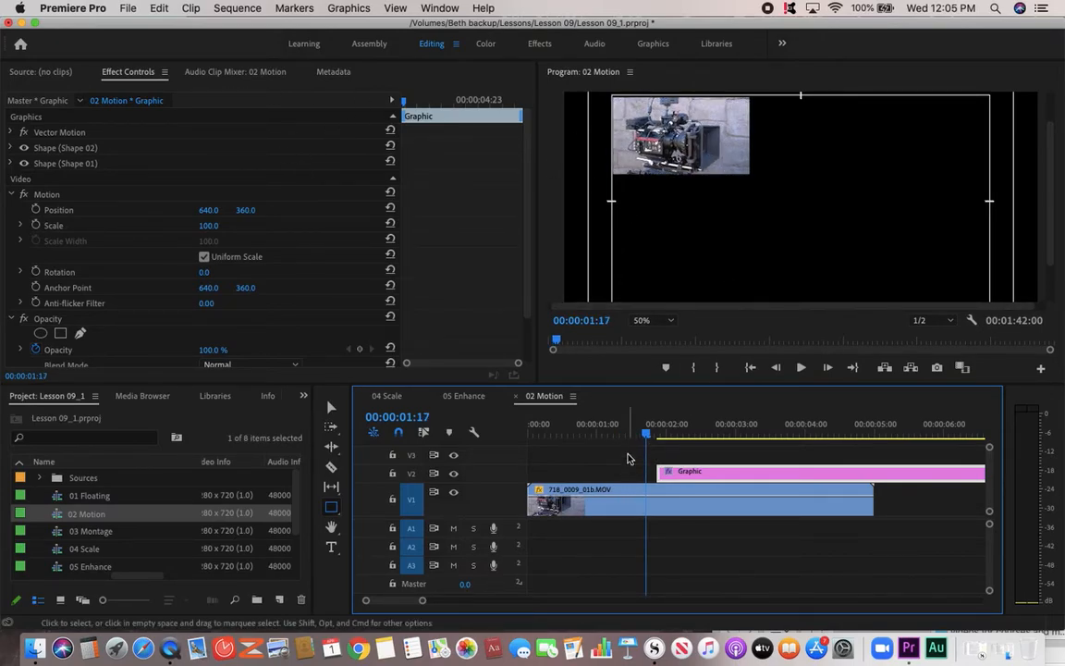
left_click(624, 497)
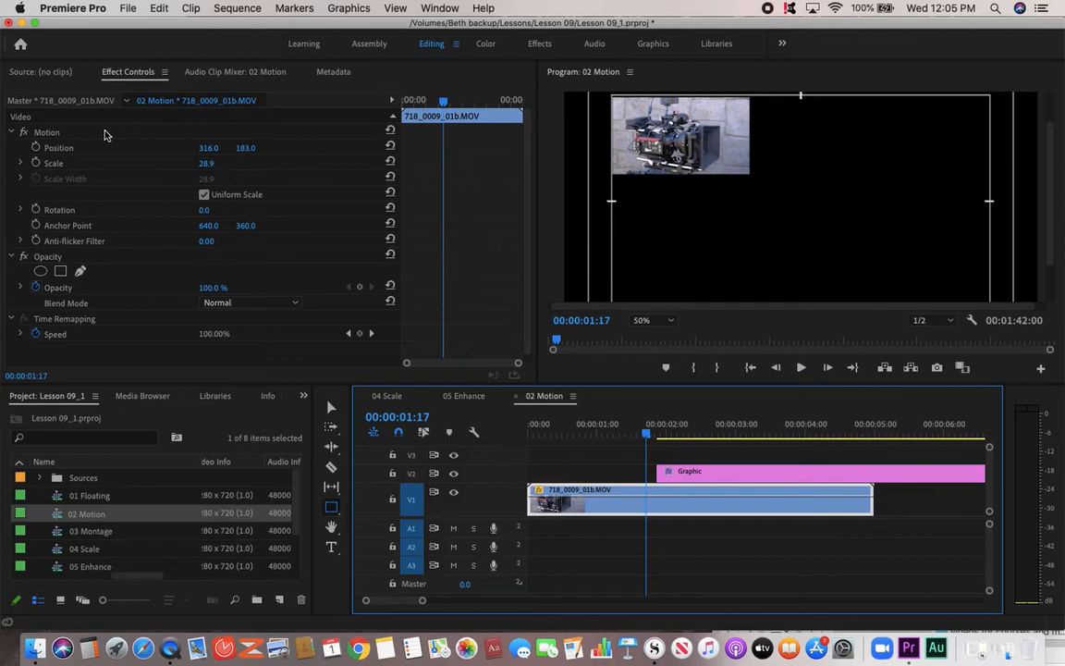
left_click(42, 132)
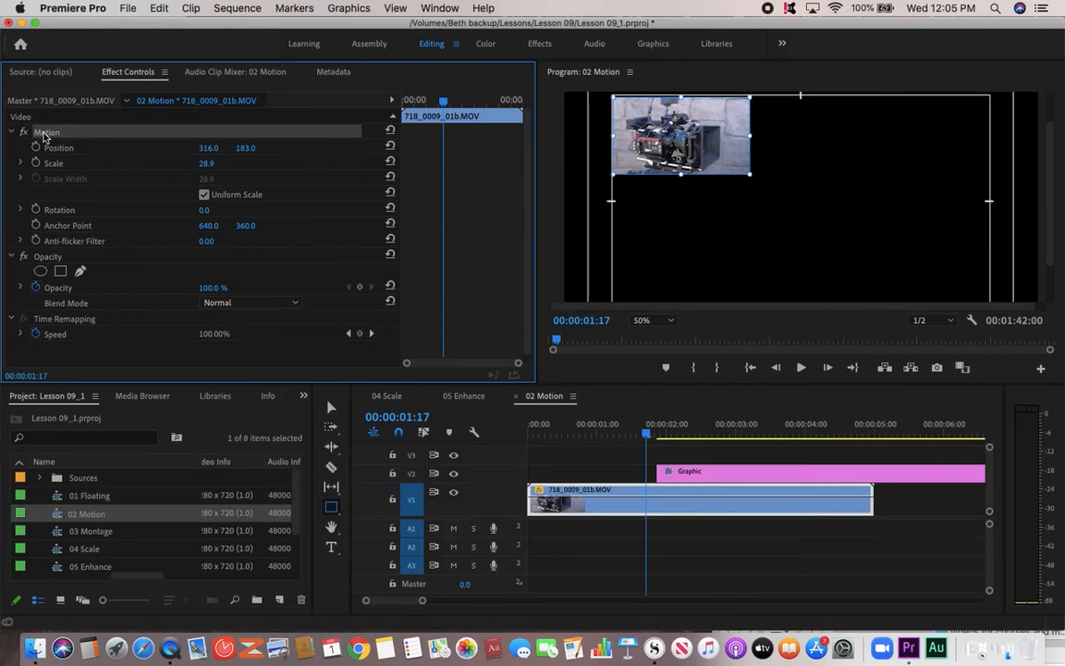
left_click_drag(661, 146, 867, 191)
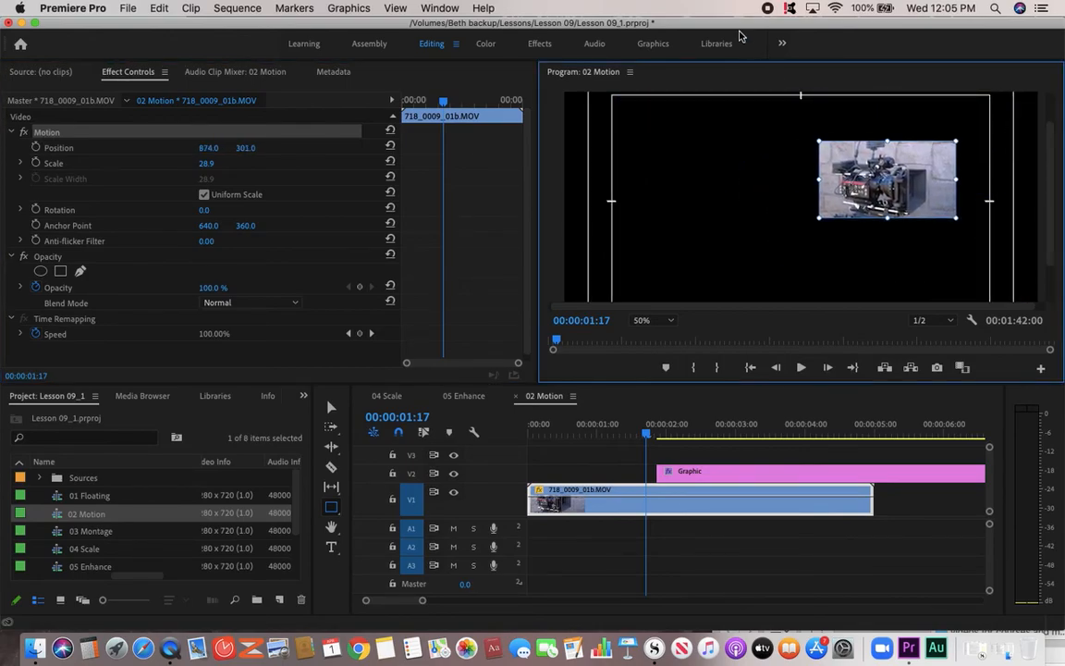